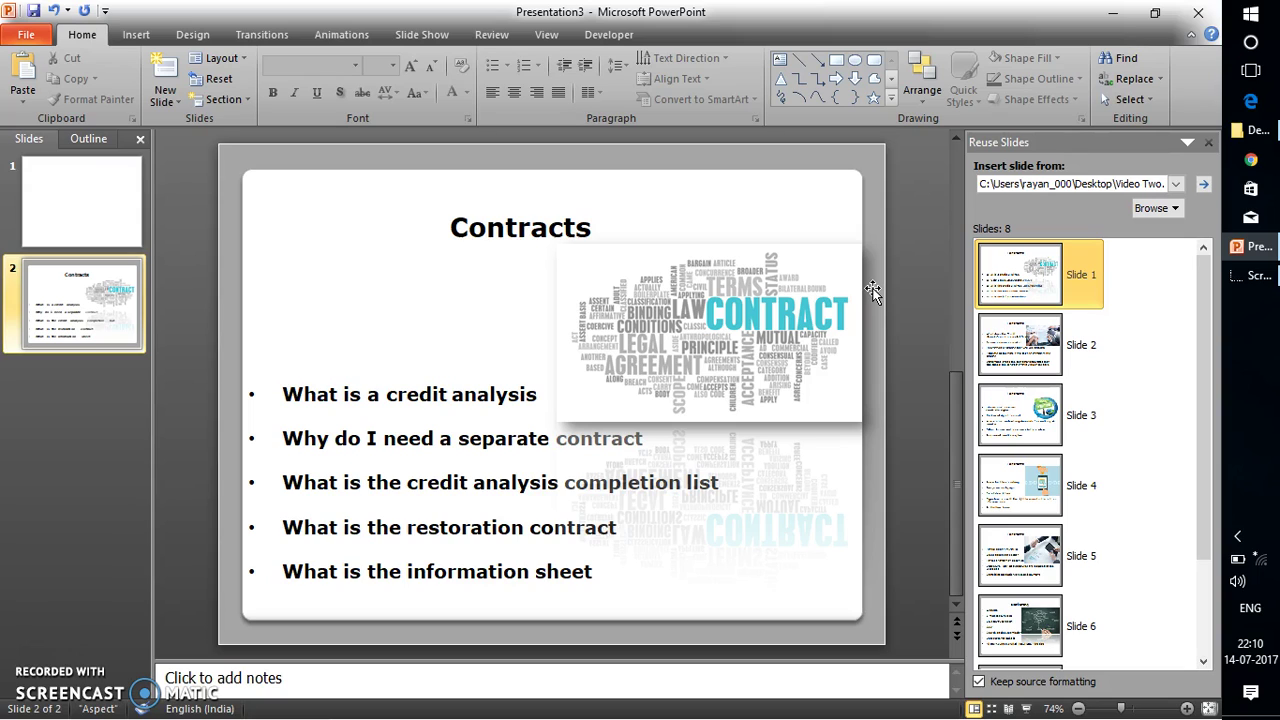
Step: Close Presentation3 without saving, then open Video Two.pptx by dragging it into the Run box
{"action": "left_click", "coordinate": [1203, 17]}
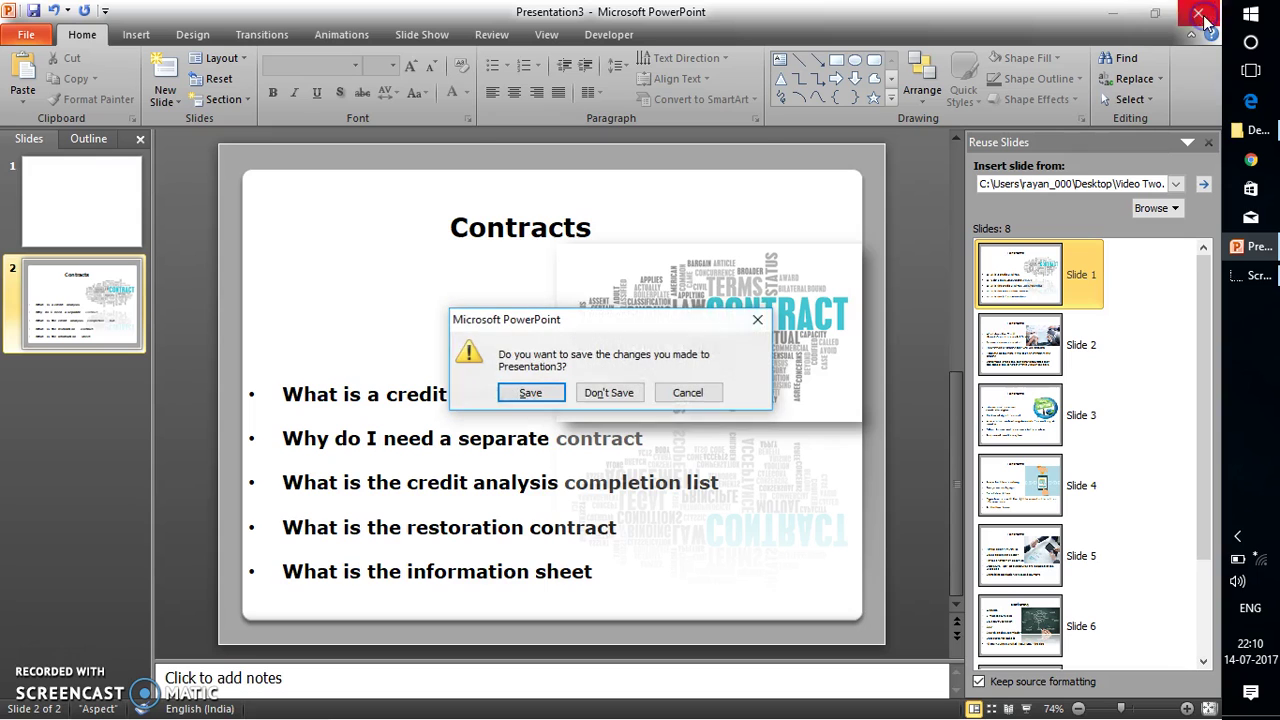
{"action": "left_click", "coordinate": [622, 395]}
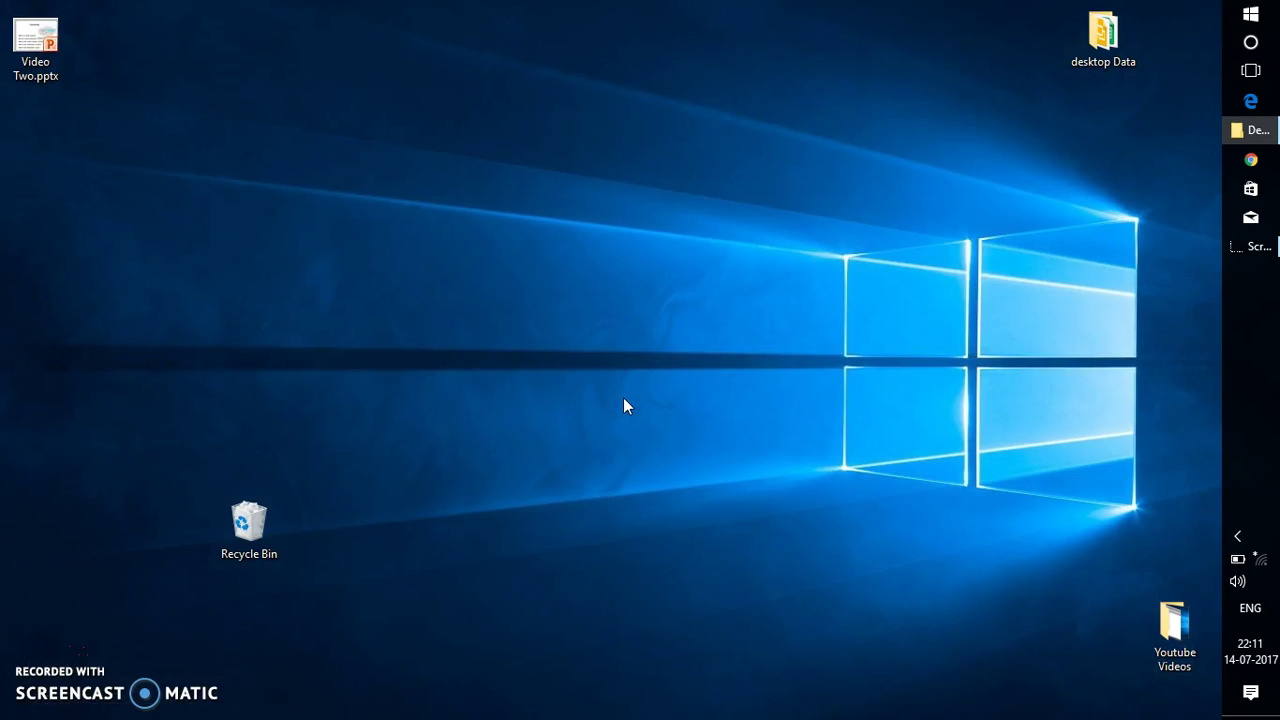
{"action": "key", "text": "super+r"}
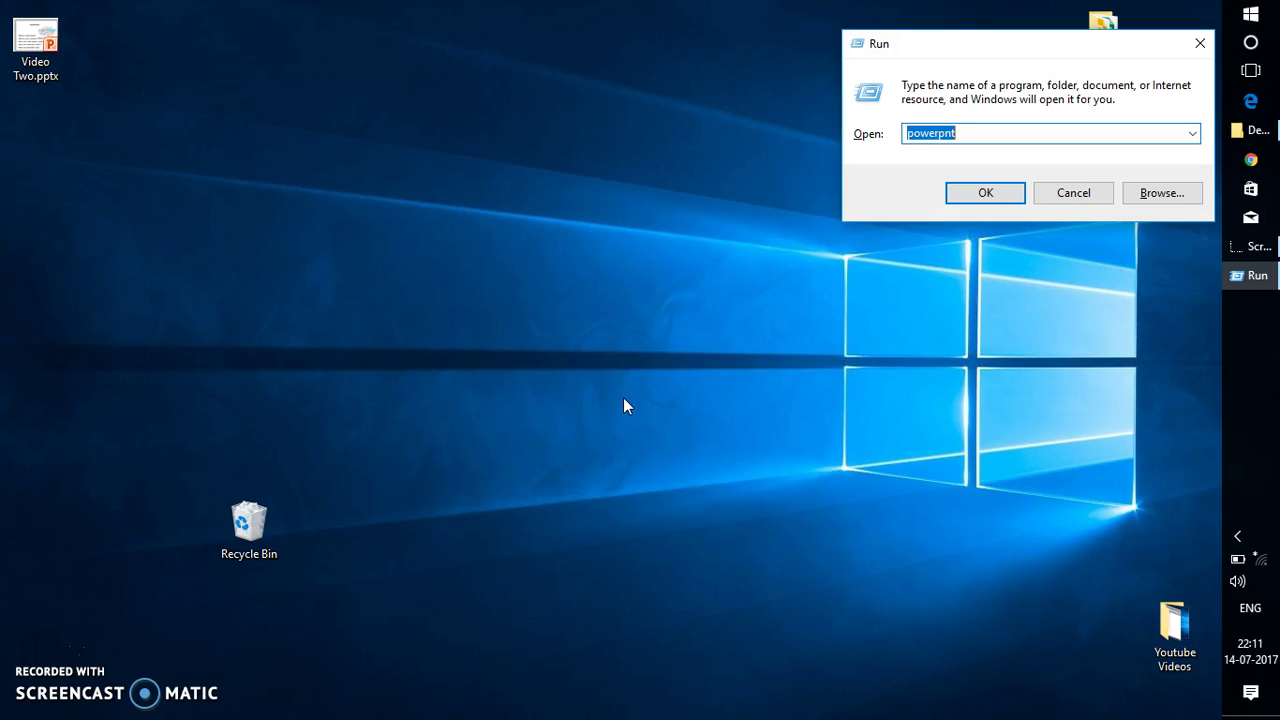
{"action": "key", "text": "BackSpace"}
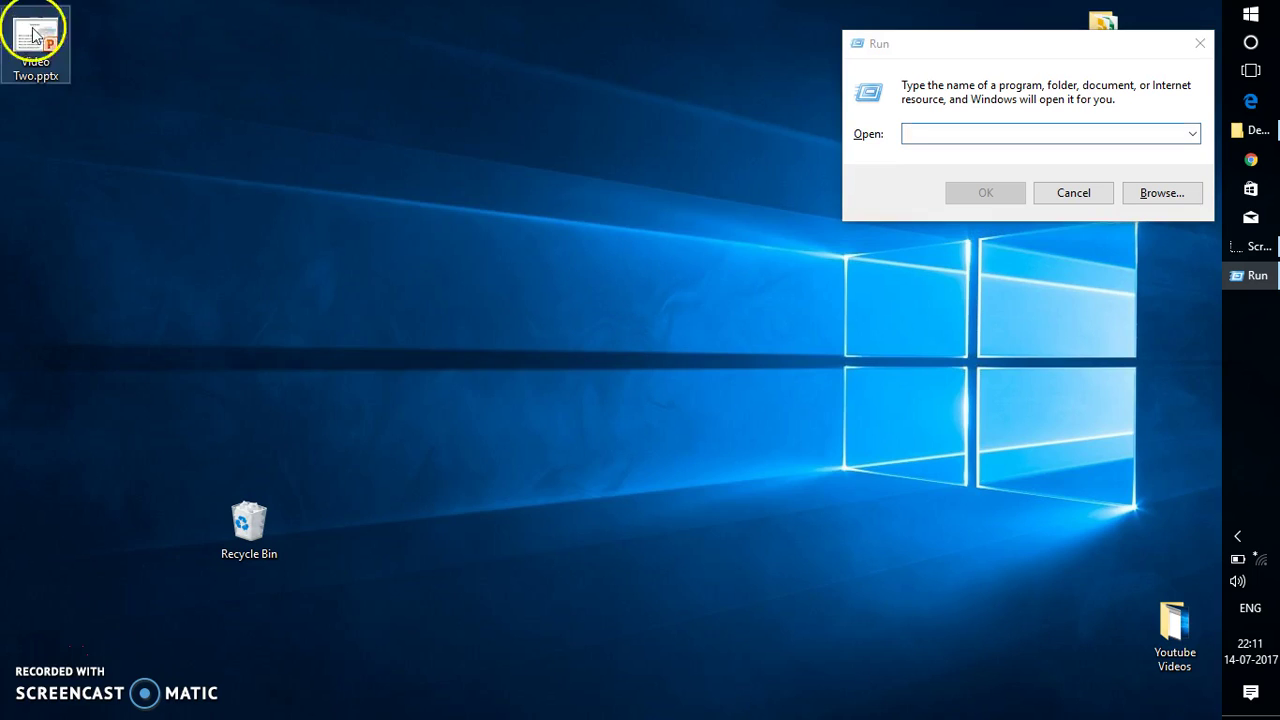
{"action": "left_click_drag", "start_coordinate": [740, 140], "coordinate": [958, 132]}
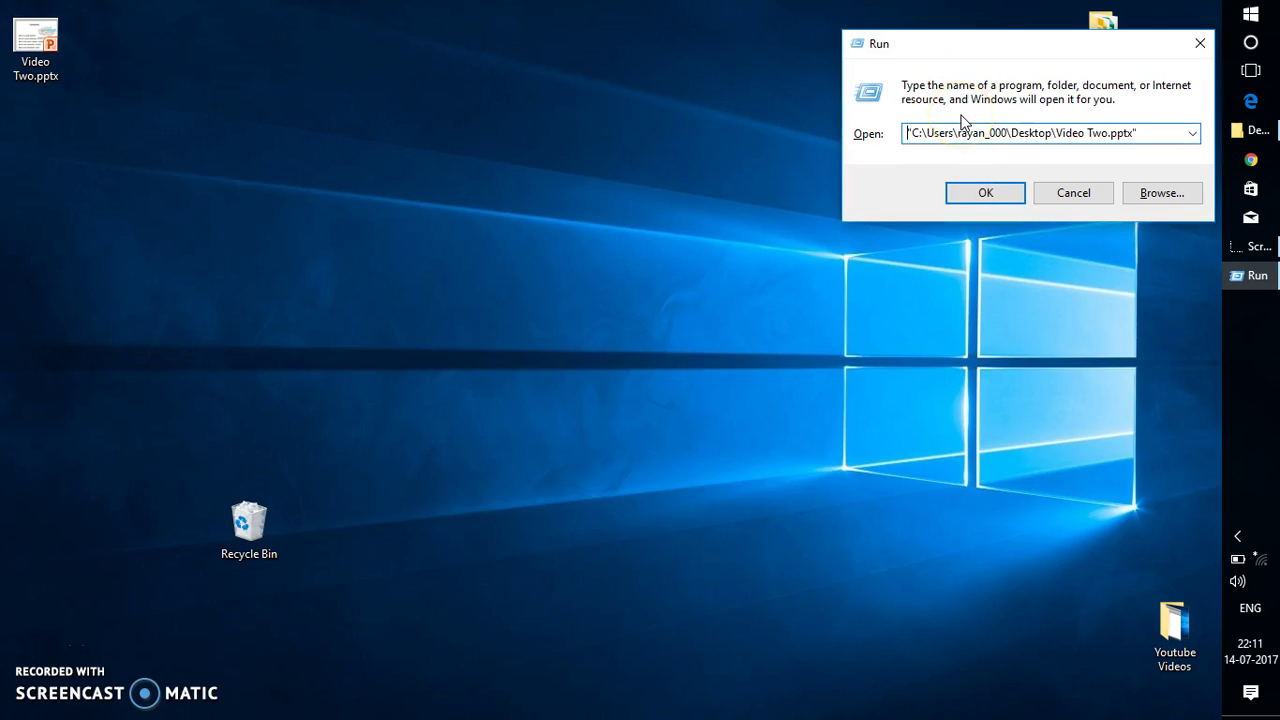
{"action": "left_click", "coordinate": [968, 192]}
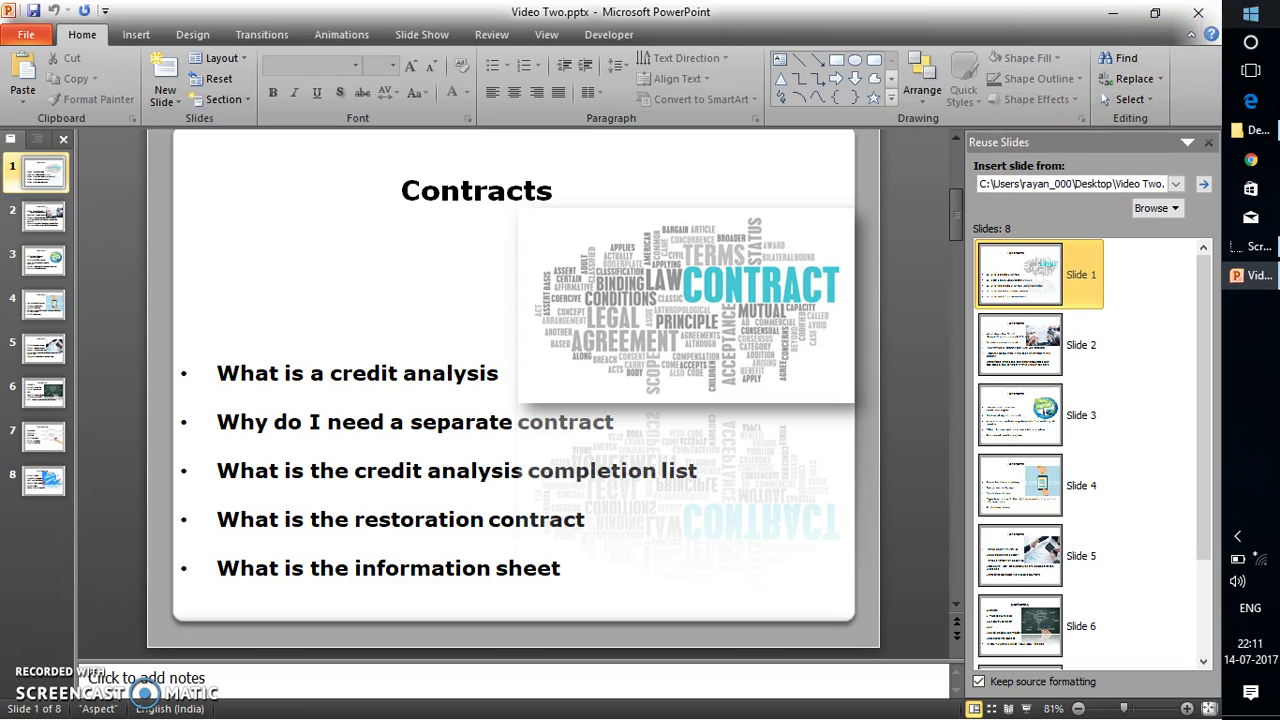
Step: Close Video Two.pptx and enter 'powerpnt /safe' in a cleared Run box
{"action": "left_click", "coordinate": [1192, 16]}
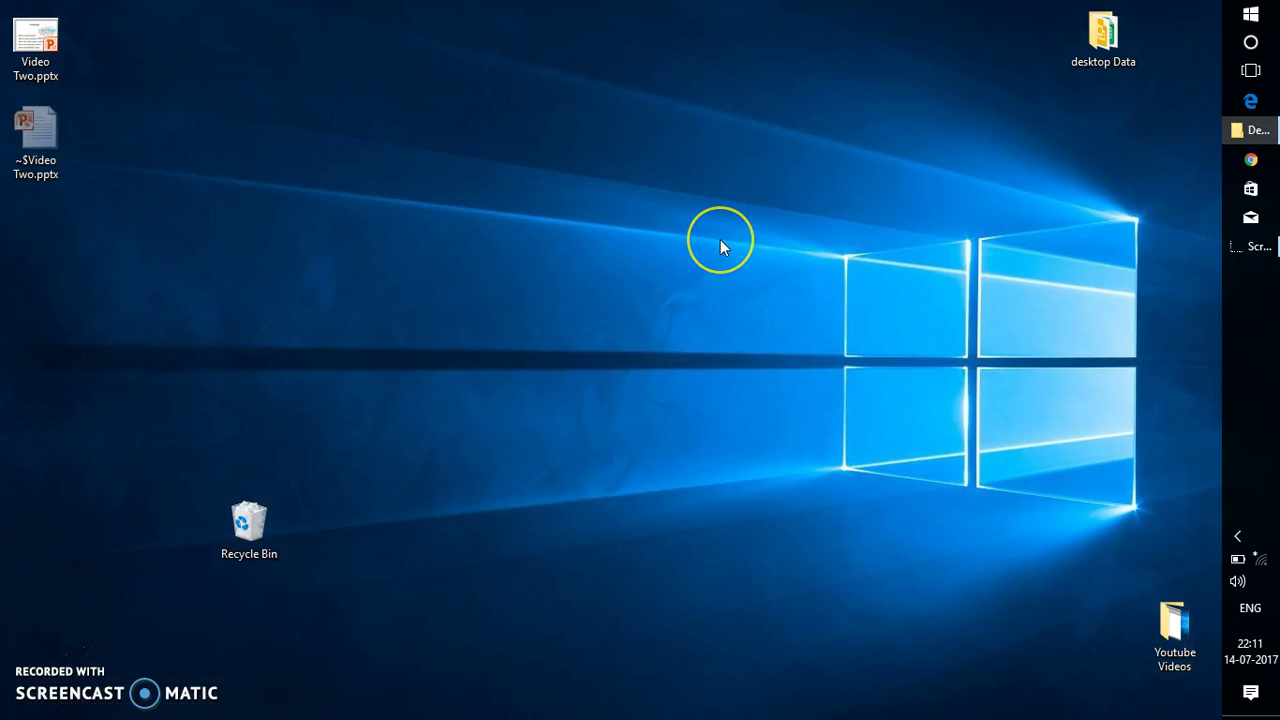
{"action": "key", "text": "super+r"}
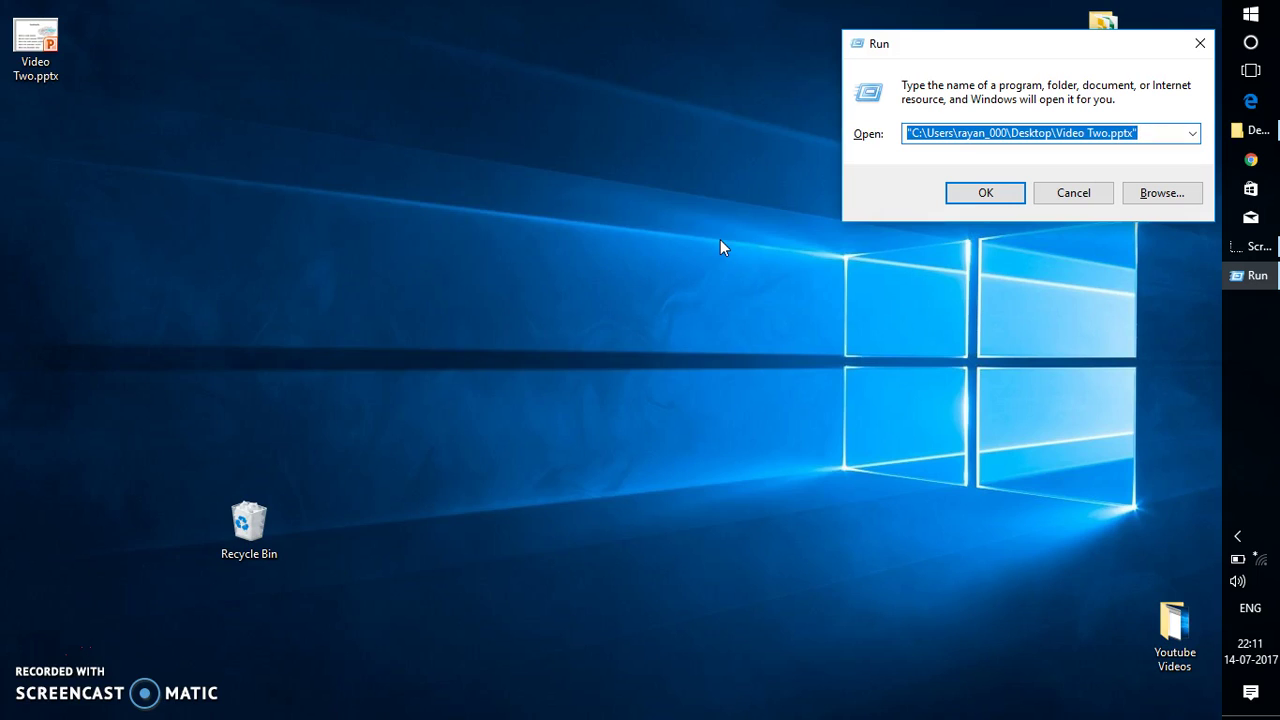
{"action": "key", "text": "BackSpace"}
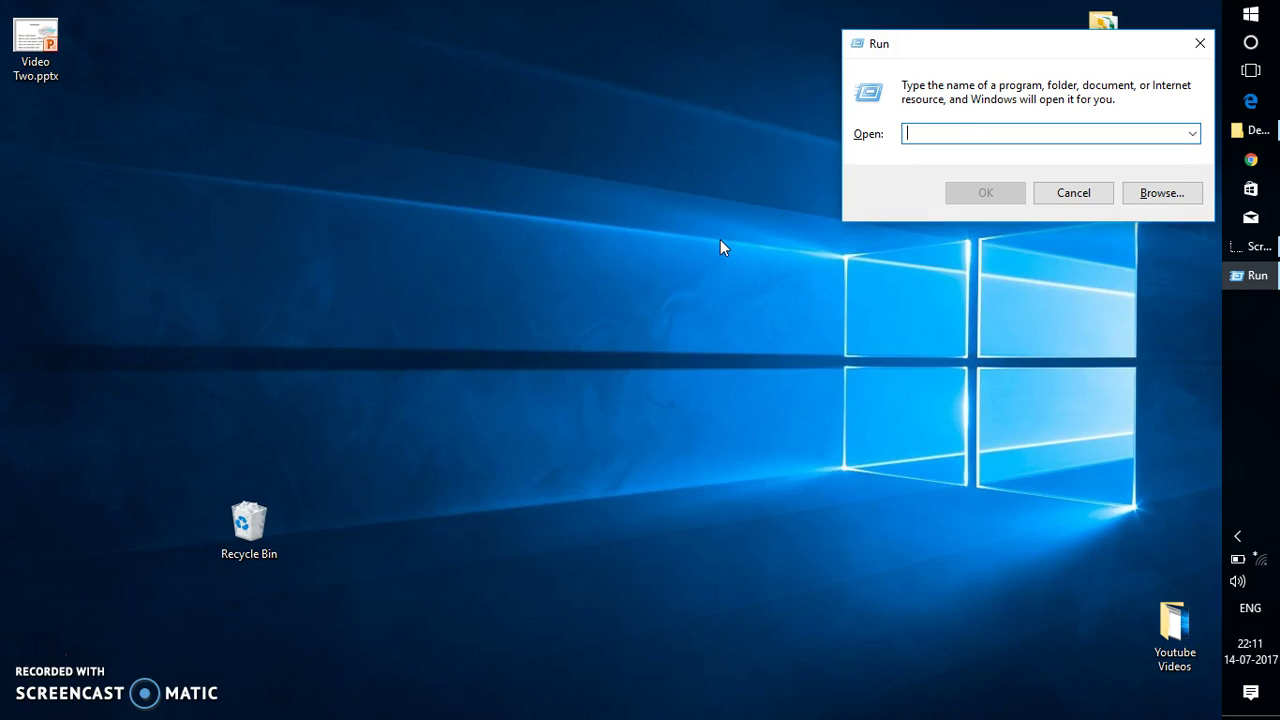
{"action": "type", "text": "powerpnt "}
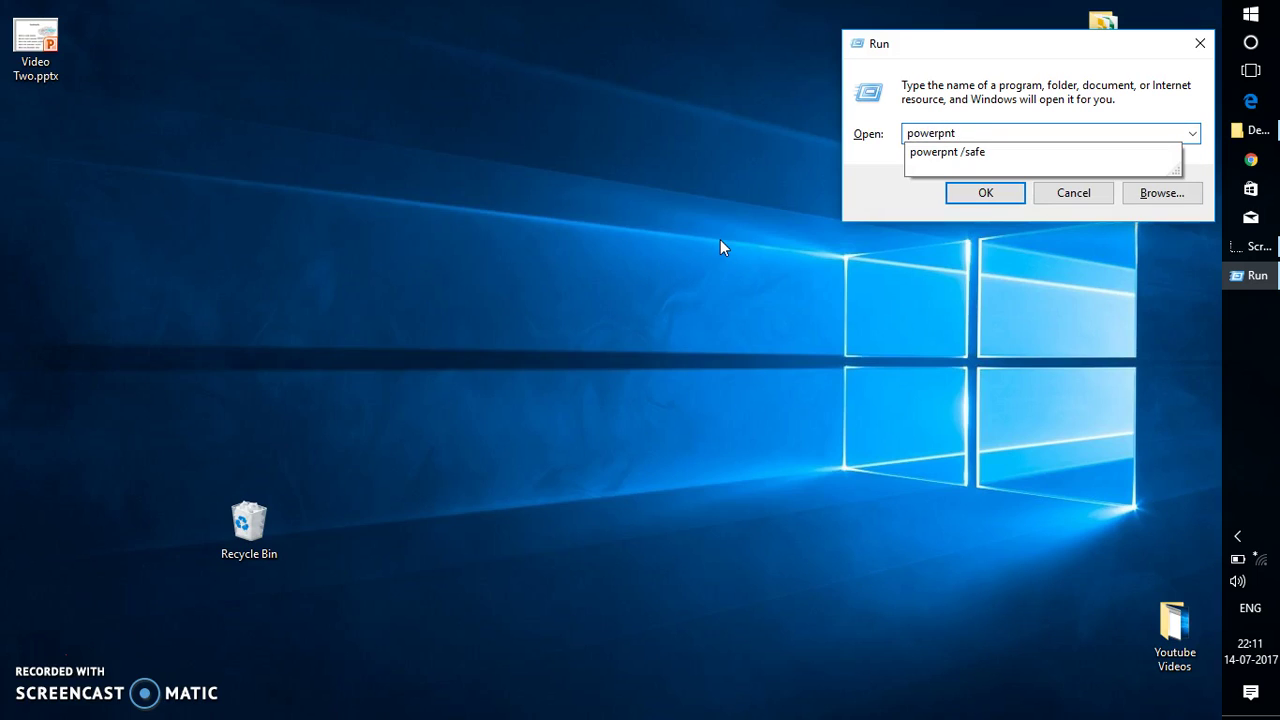
{"action": "type", "text": "/safe"}
Step: Launch PowerPoint in safe mode, close the Reuse Slides pane and maximize the window
{"action": "key", "text": "Return"}
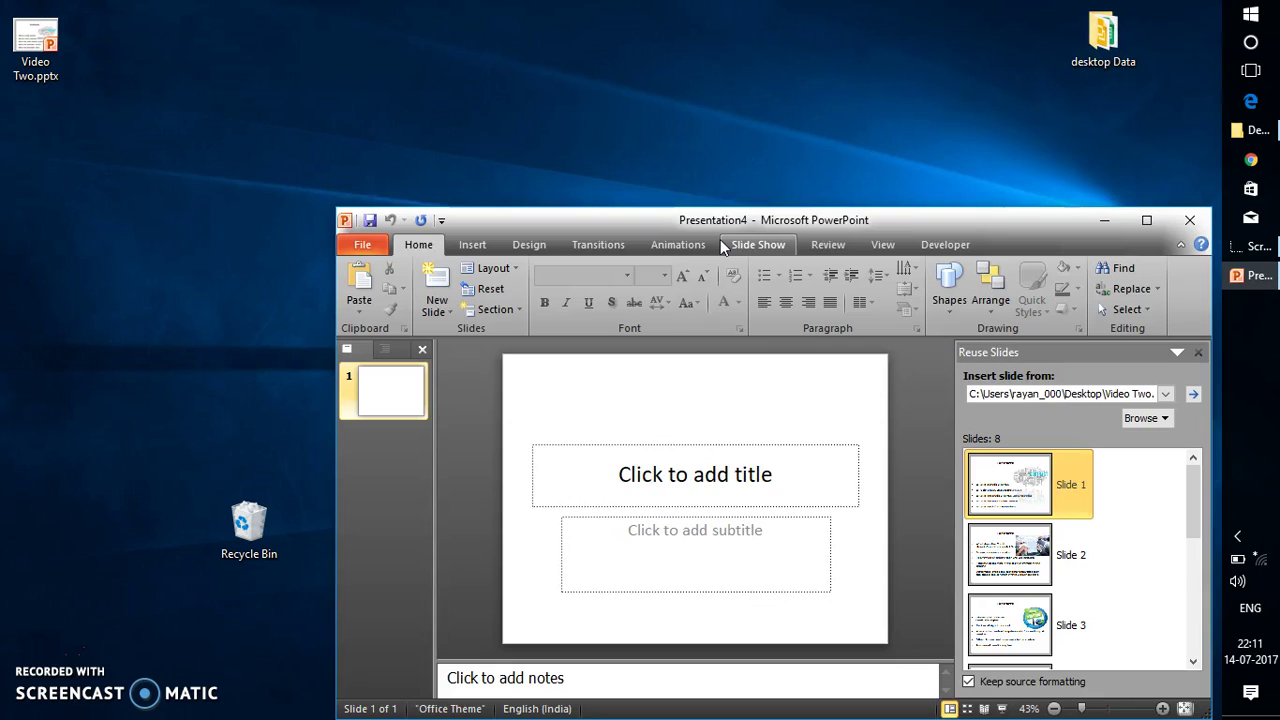
{"action": "left_click", "coordinate": [1205, 353]}
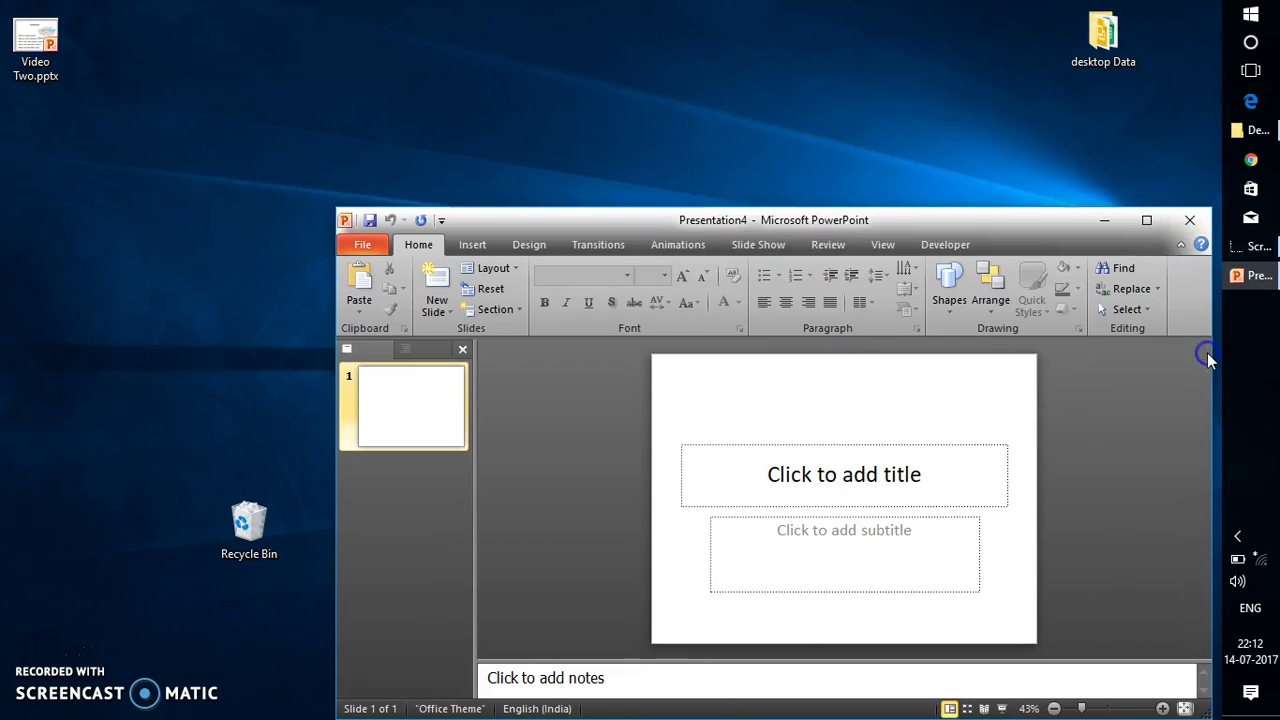
{"action": "left_click", "coordinate": [1147, 220]}
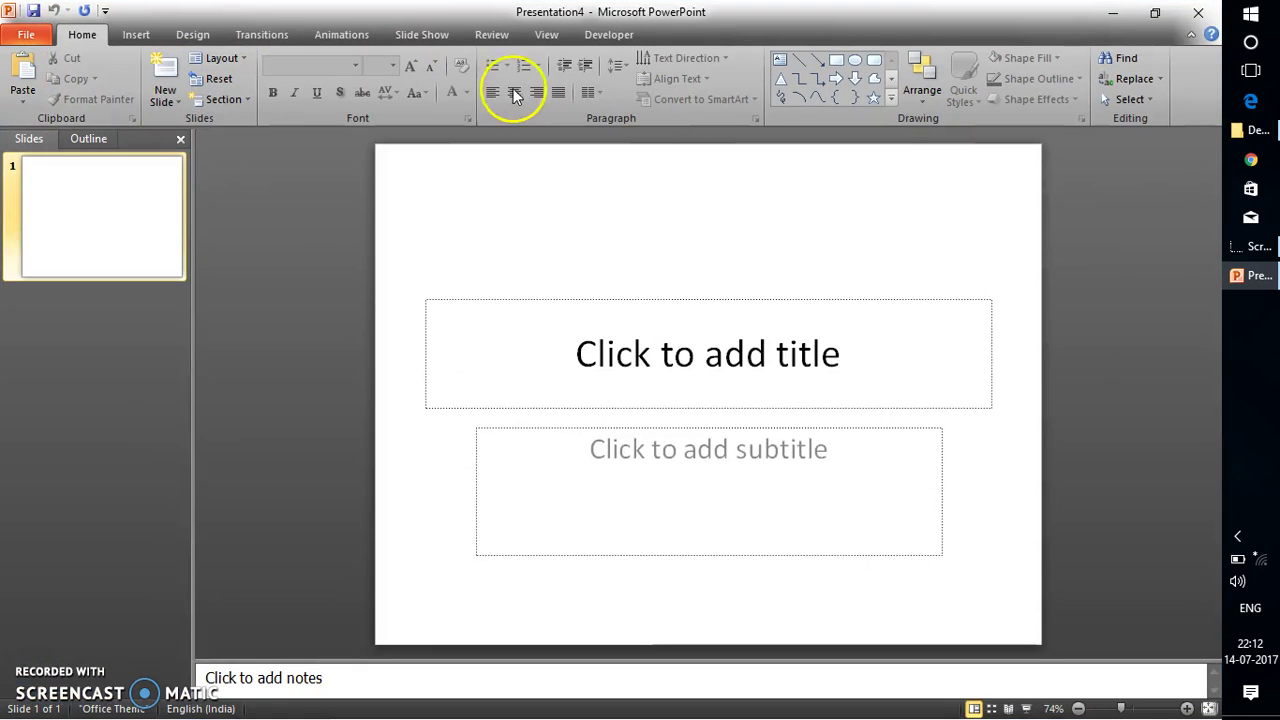
Step: Open Video Two.pptx from File > Open, then close it and the blank Presentation4
{"action": "left_click", "coordinate": [15, 38]}
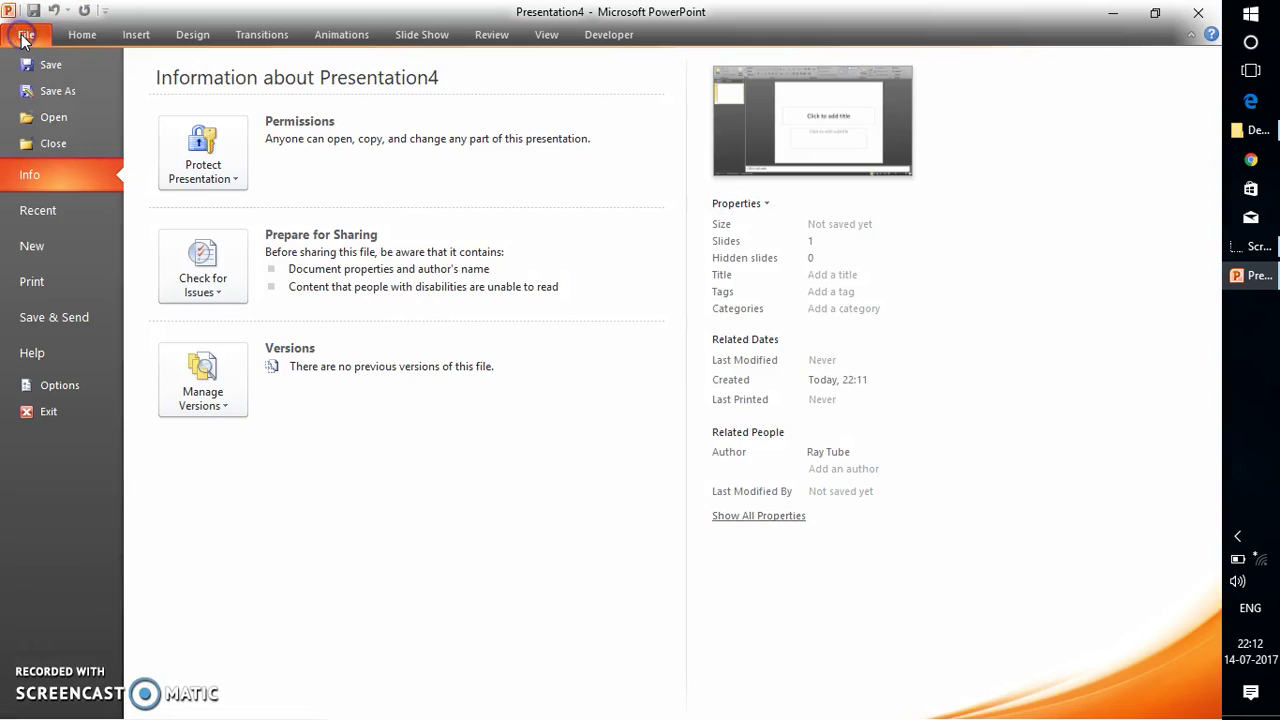
{"action": "left_click", "coordinate": [58, 117]}
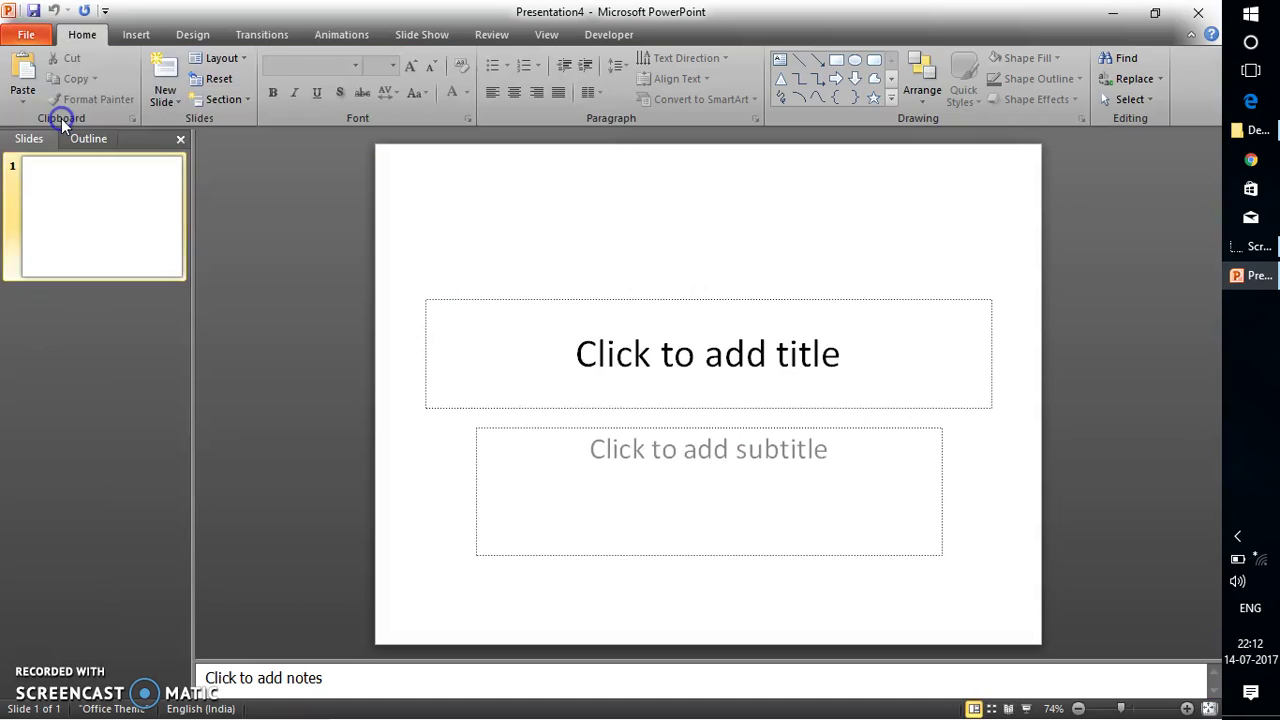
{"action": "double_click", "coordinate": [60, 170]}
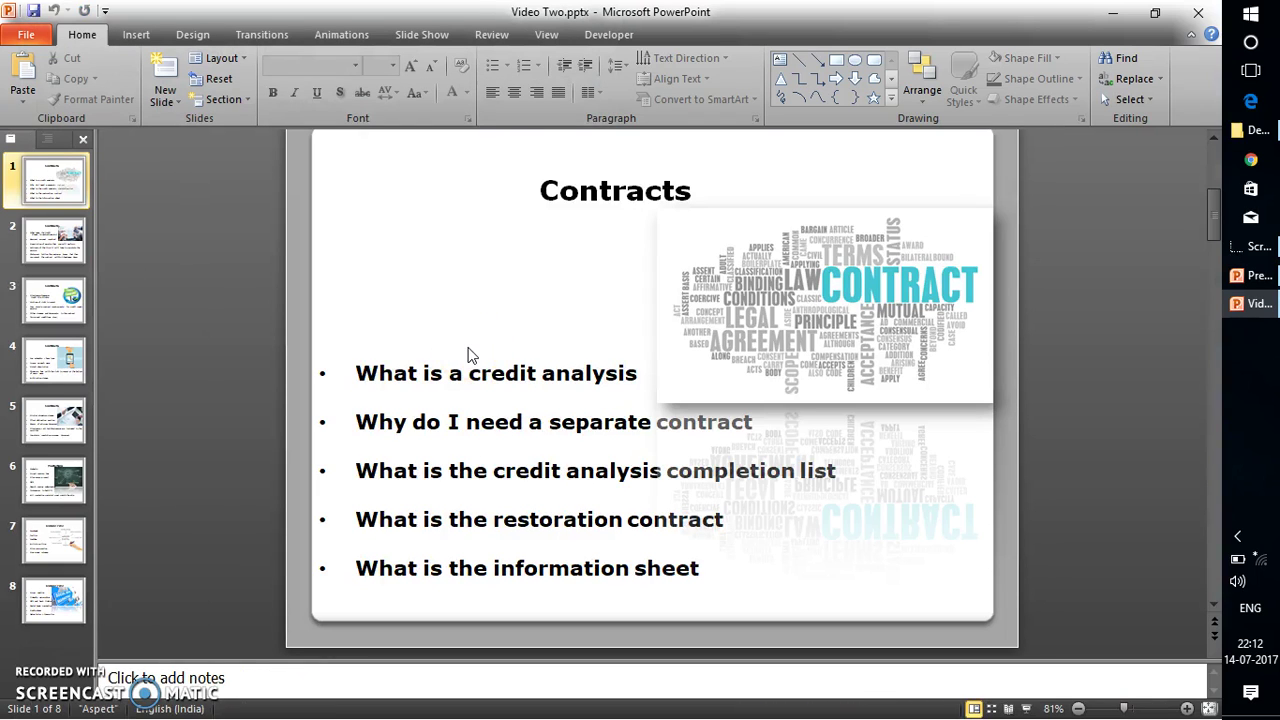
{"action": "left_click", "coordinate": [1166, 38]}
{"action": "left_click", "coordinate": [1199, 15]}
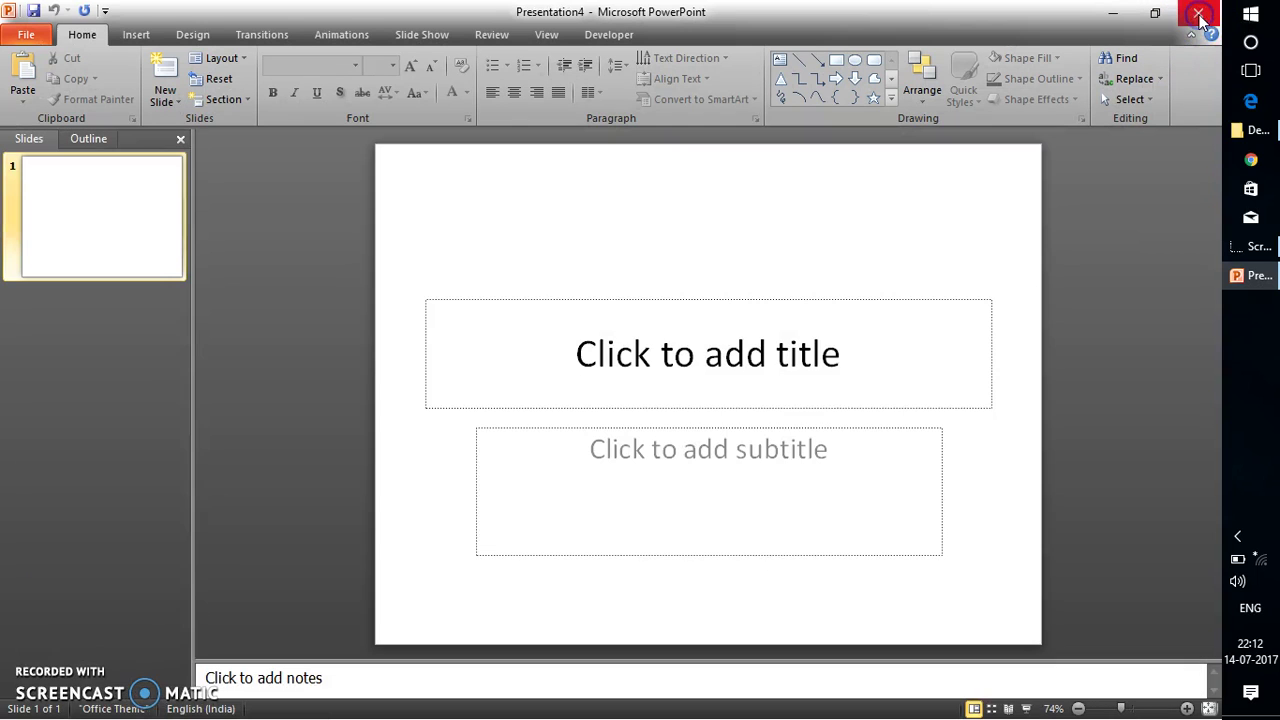
{"action": "left_click", "coordinate": [1199, 15]}
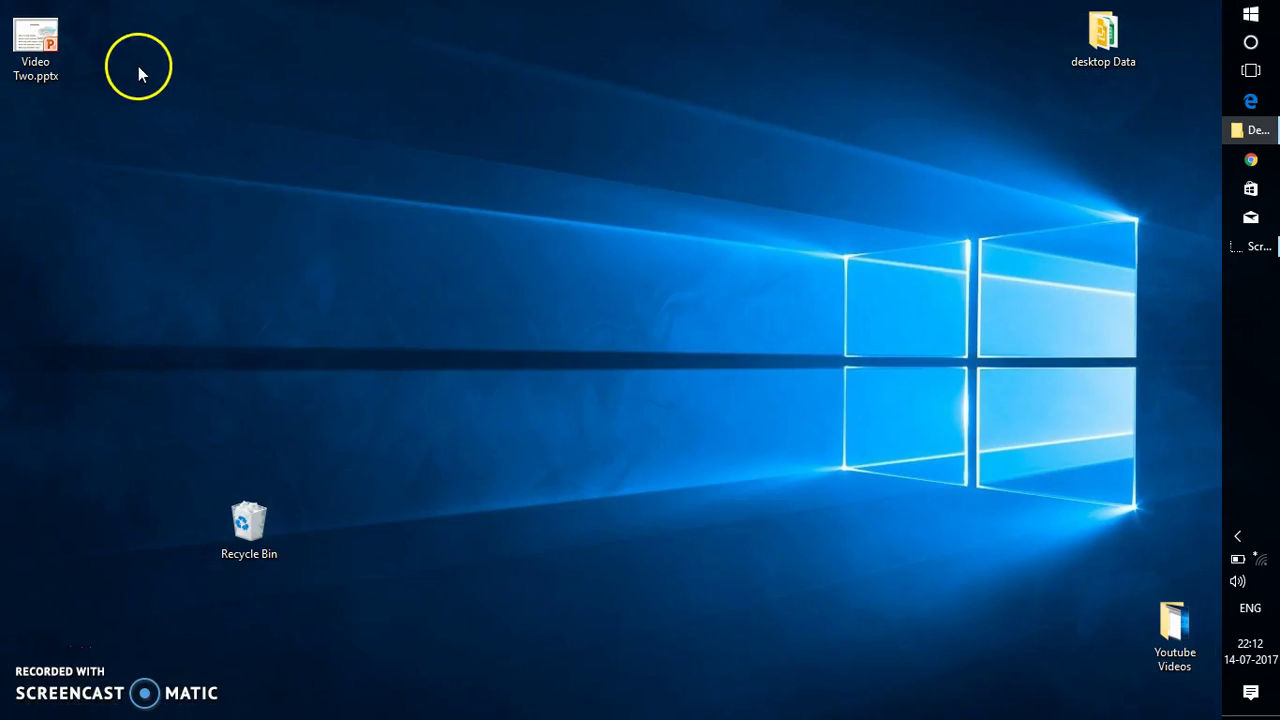
Step: Duplicate Video Two.pptx on the desktop with copy and paste
{"action": "left_click", "coordinate": [35, 45]}
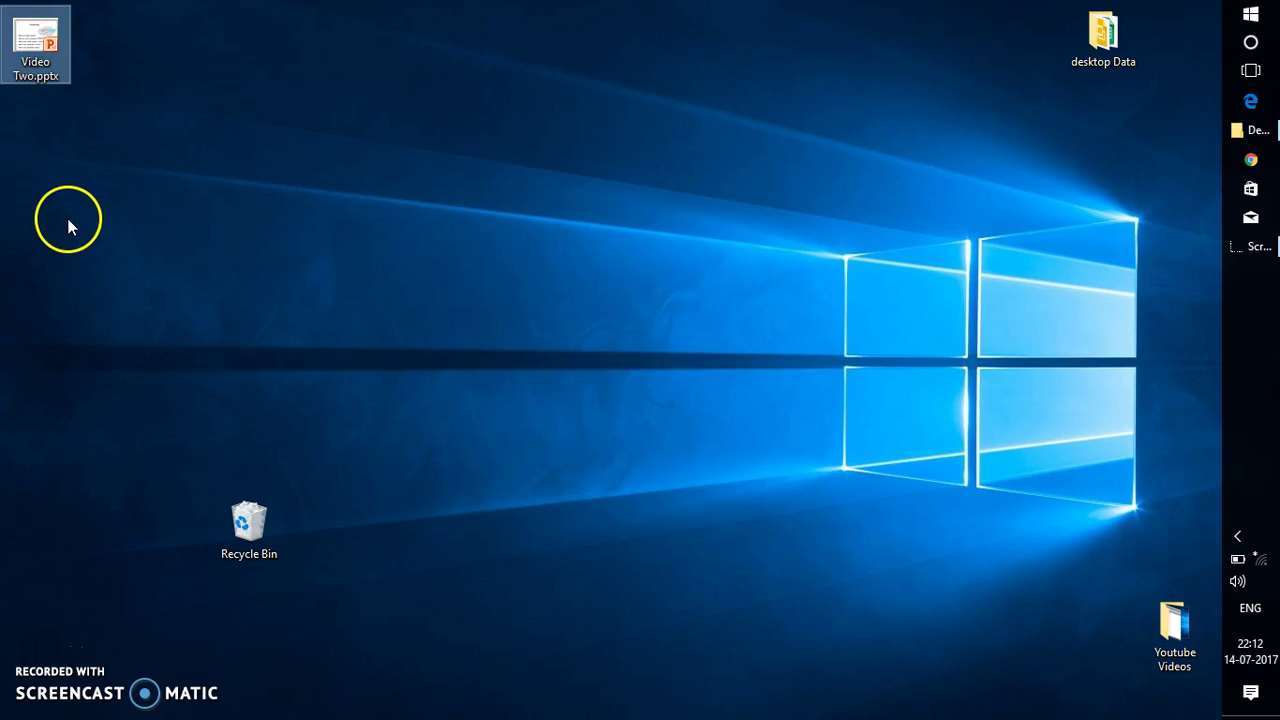
{"action": "key", "text": "ctrl+c"}
{"action": "key", "text": "ctrl+v"}
{"action": "left_click", "coordinate": [17, 155]}
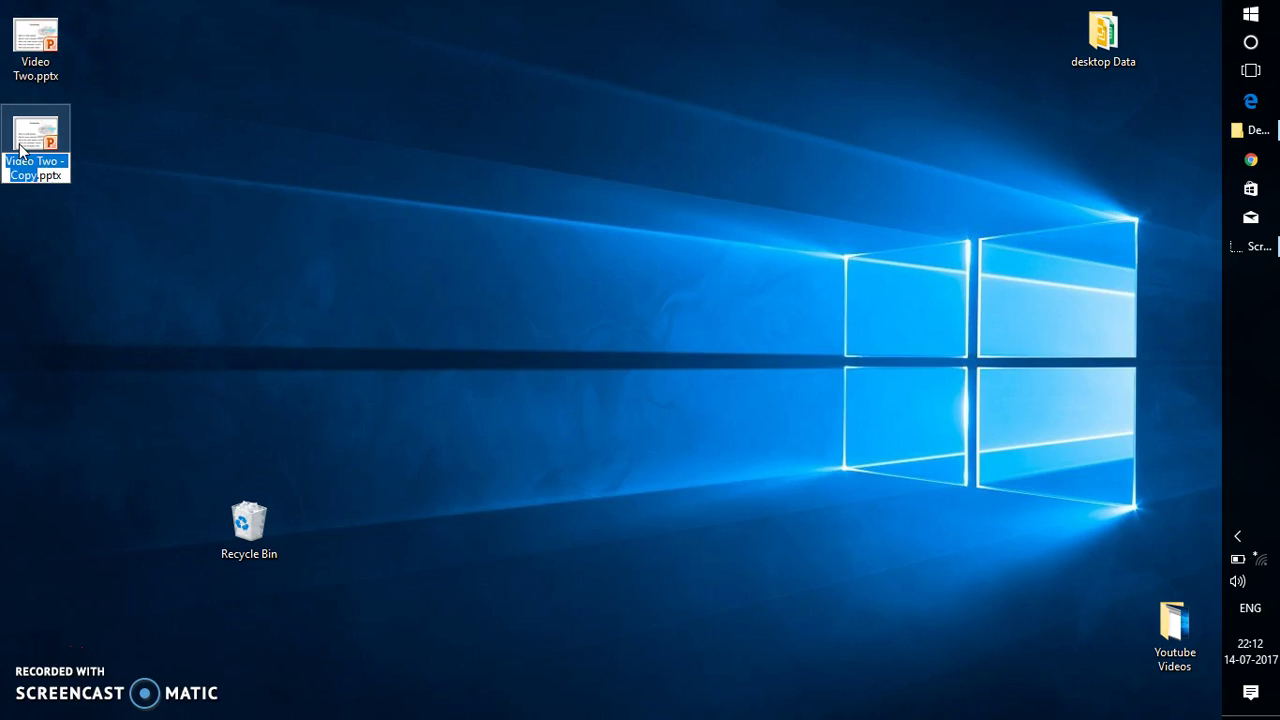
{"action": "key", "text": "Escape"}
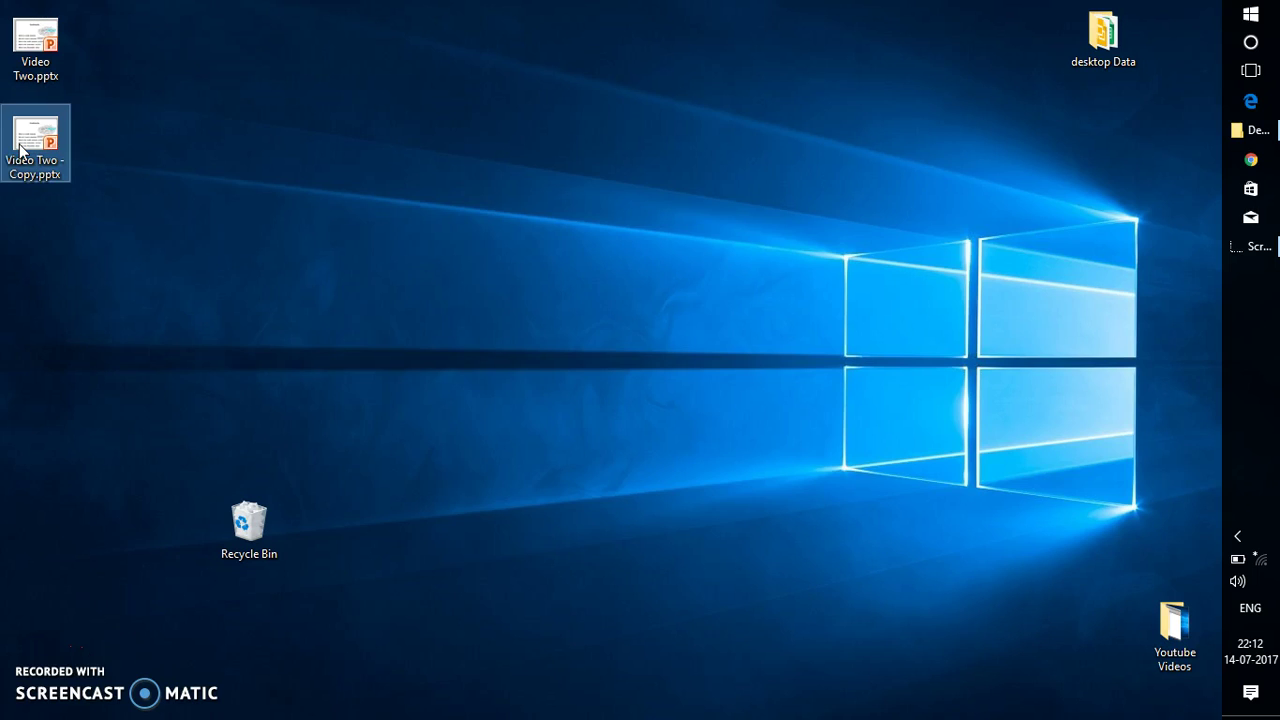
Step: Rename the copy's extension from pptx to zip, making it Video Two - Copy.zip
{"action": "right_click", "coordinate": [19, 146]}
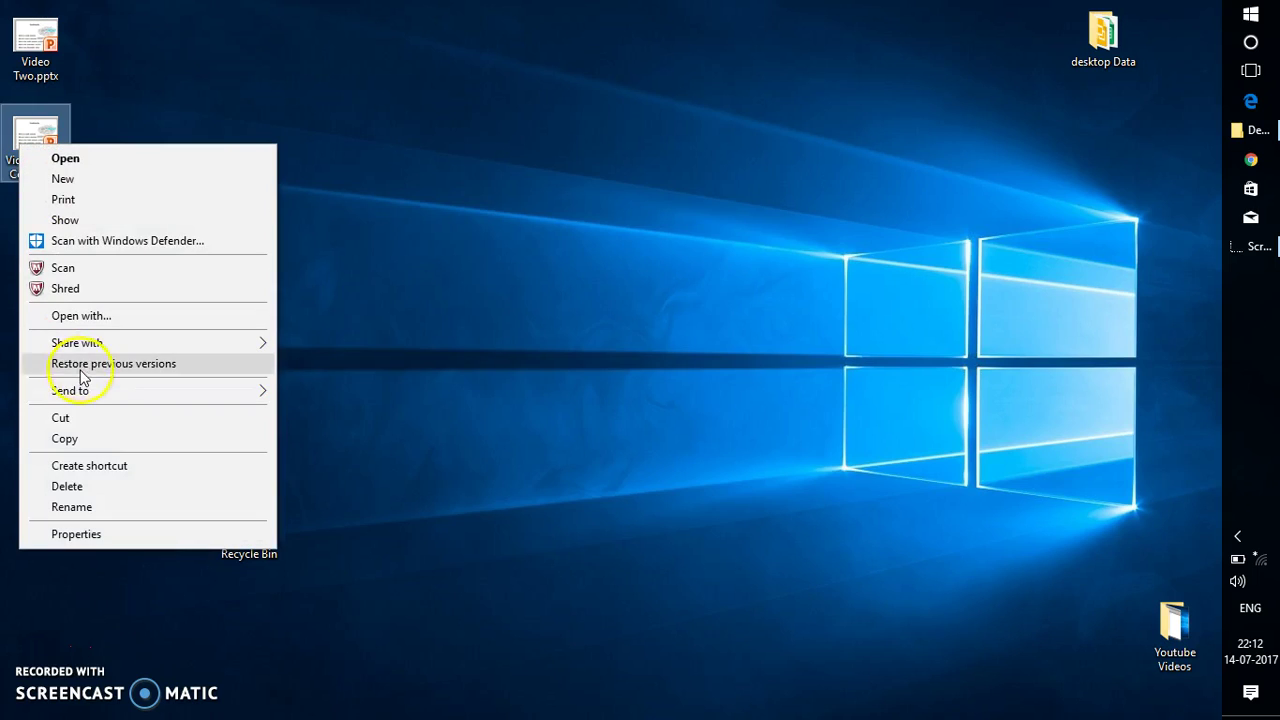
{"action": "left_click", "coordinate": [104, 504]}
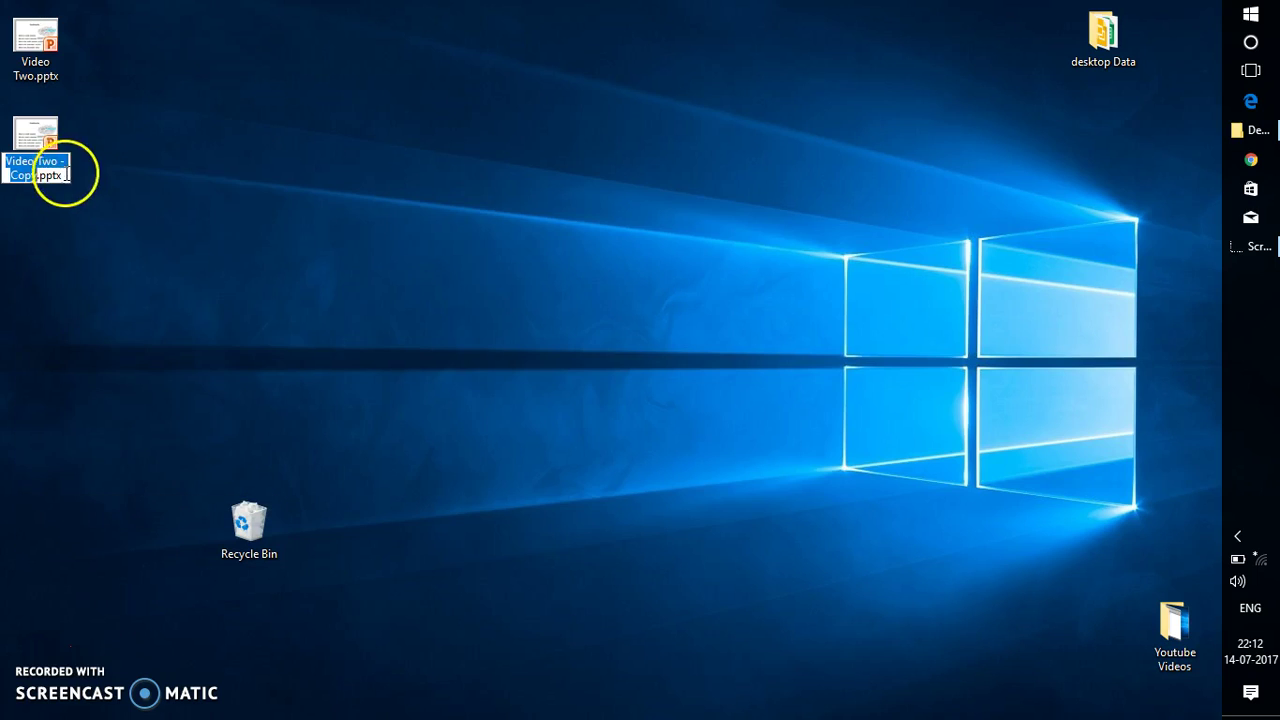
{"action": "key", "text": "End"}
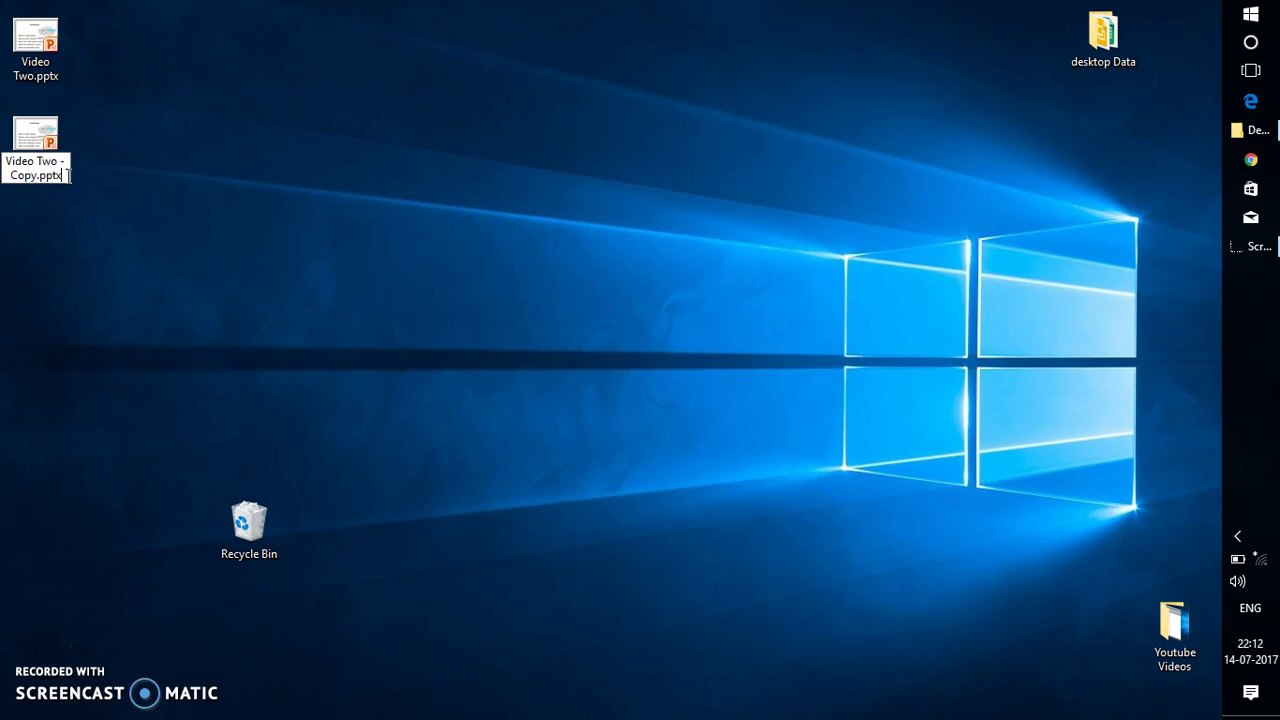
{"action": "key", "text": "BackSpace"}
{"action": "key", "text": "BackSpace"}
{"action": "key", "text": "BackSpace"}
{"action": "key", "text": "BackSpace"}
{"action": "type", "text": "zip"}
{"action": "key", "text": "Return"}
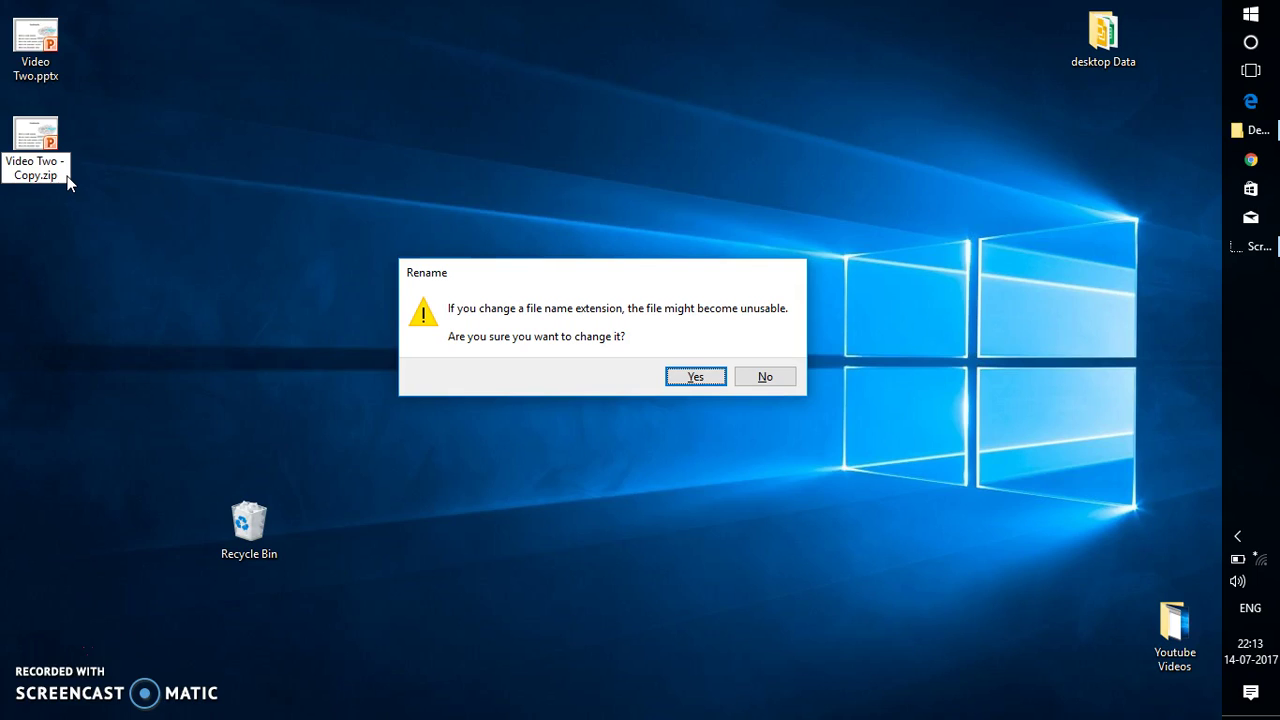
Step: Accept the extension change and open Video Two - Copy.zip in File Explorer
{"action": "key", "text": "Return"}
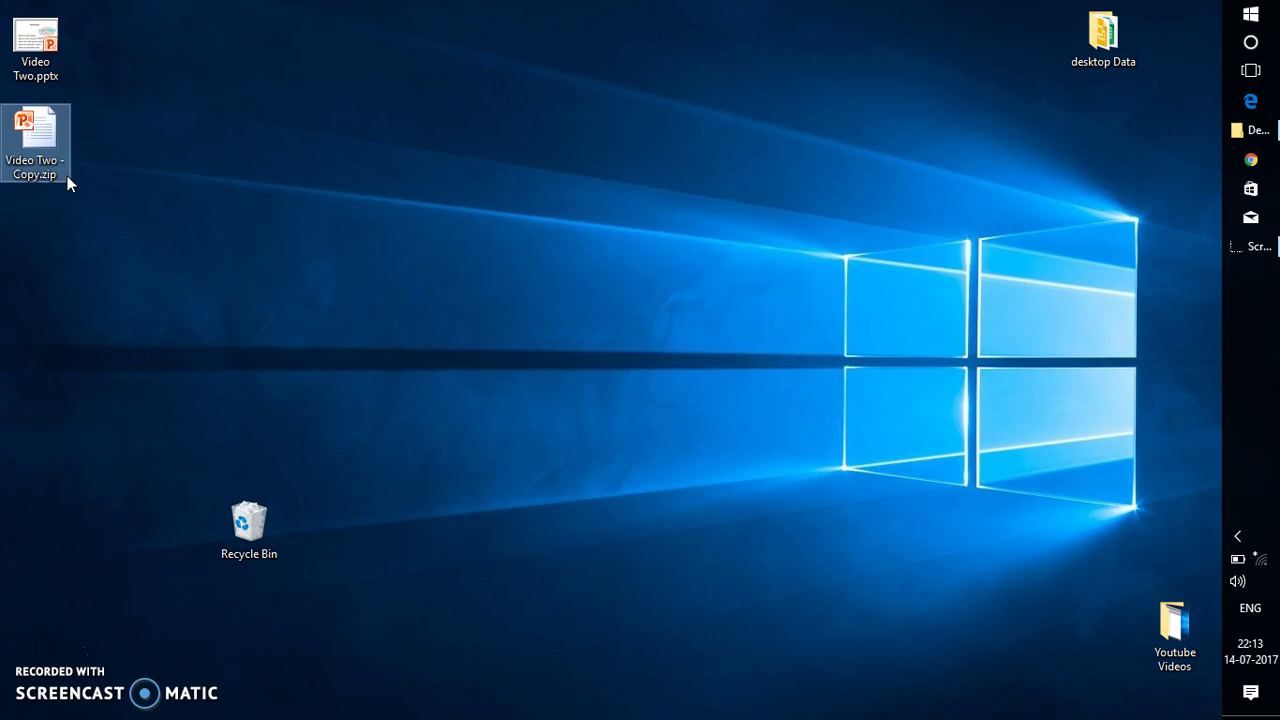
{"action": "left_click", "coordinate": [45, 158]}
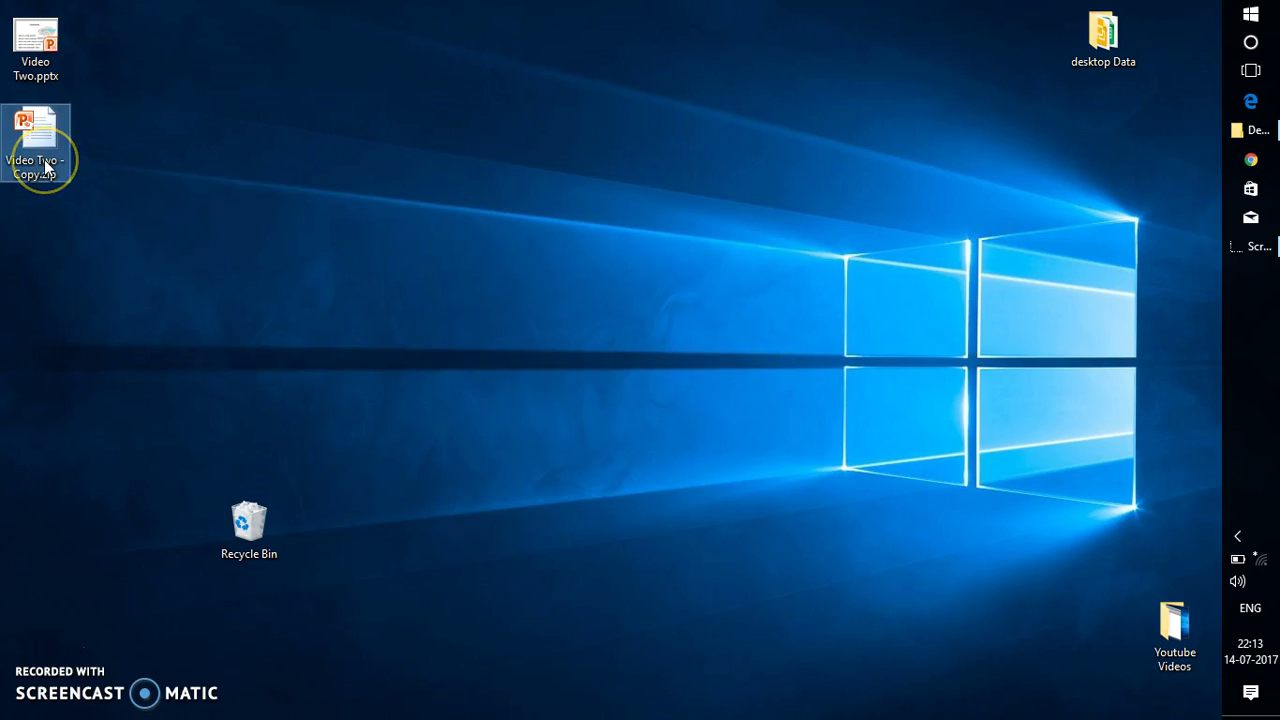
{"action": "left_click", "coordinate": [44, 119]}
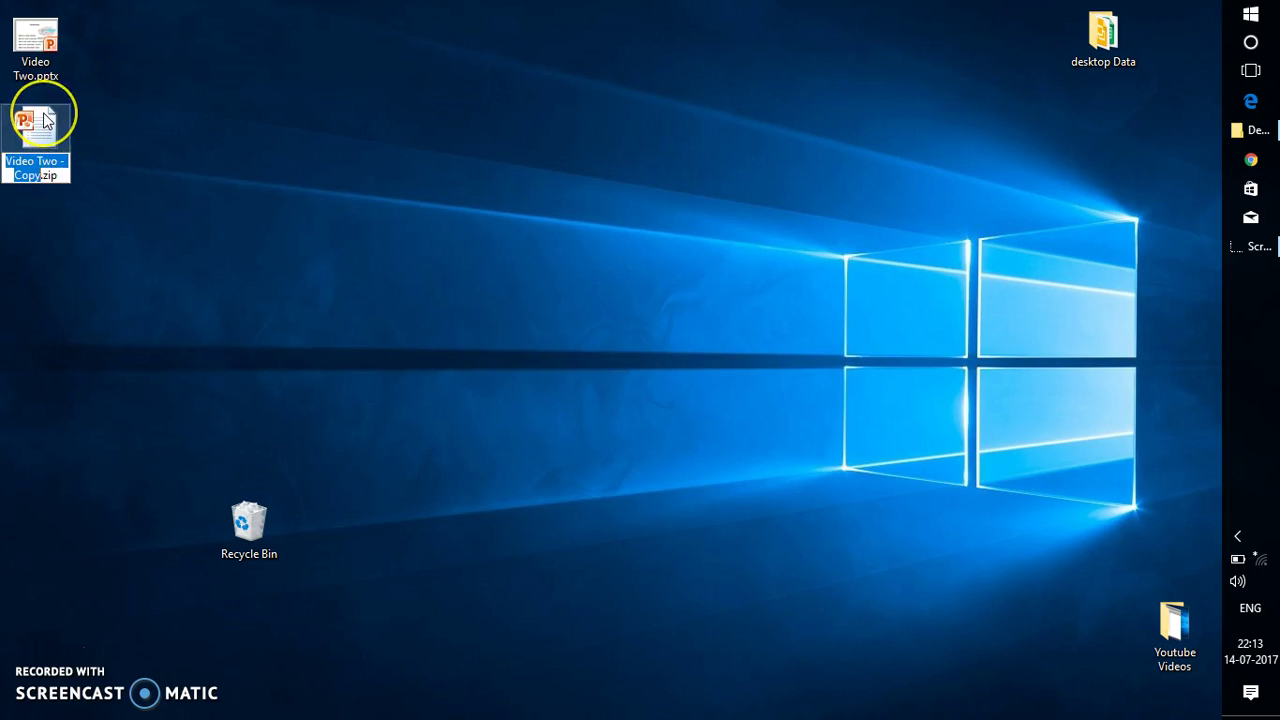
{"action": "double_click", "coordinate": [44, 119]}
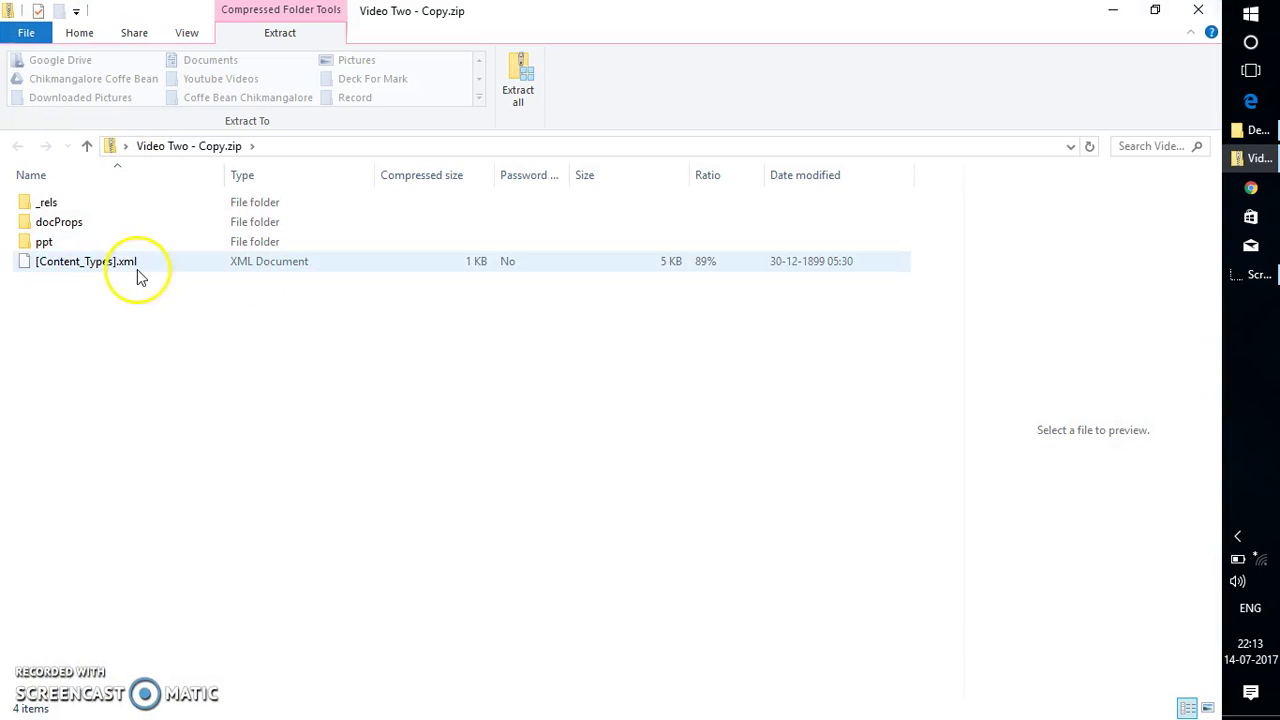
Step: Browse into the ppt/media folder and view image1.jpeg in Photos
{"action": "double_click", "coordinate": [44, 243]}
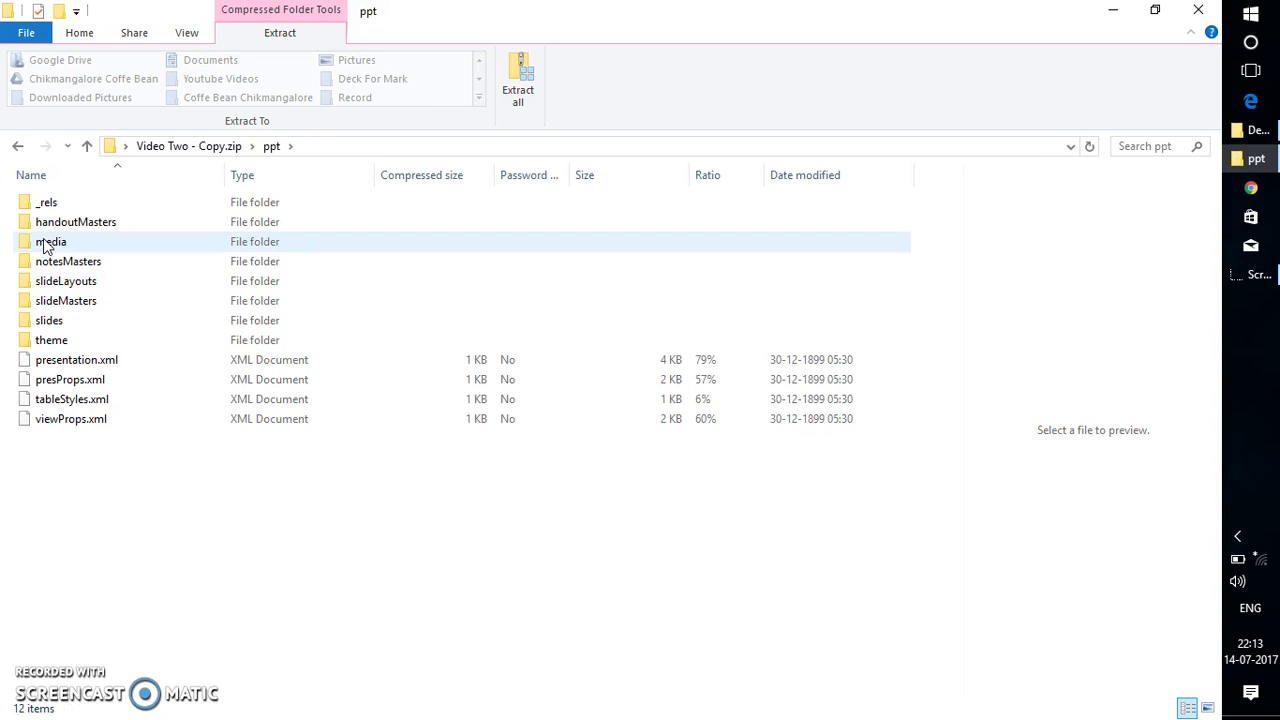
{"action": "double_click", "coordinate": [52, 243]}
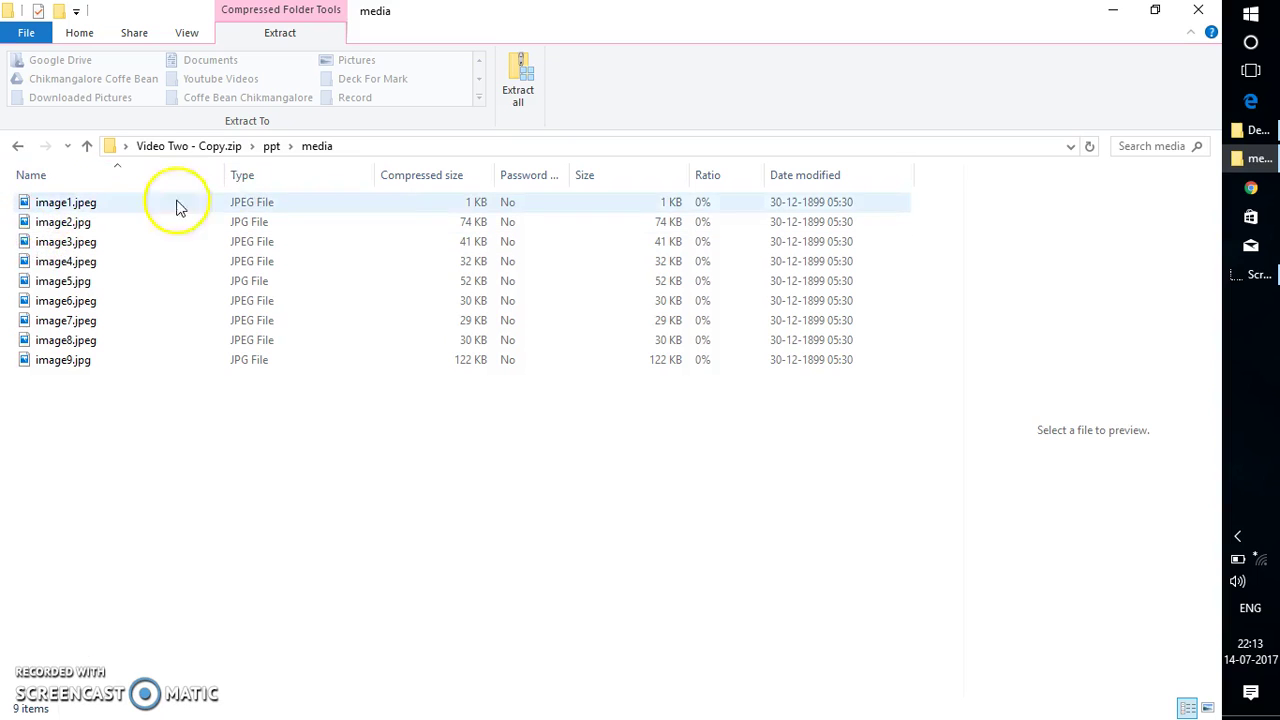
{"action": "left_click", "coordinate": [84, 203]}
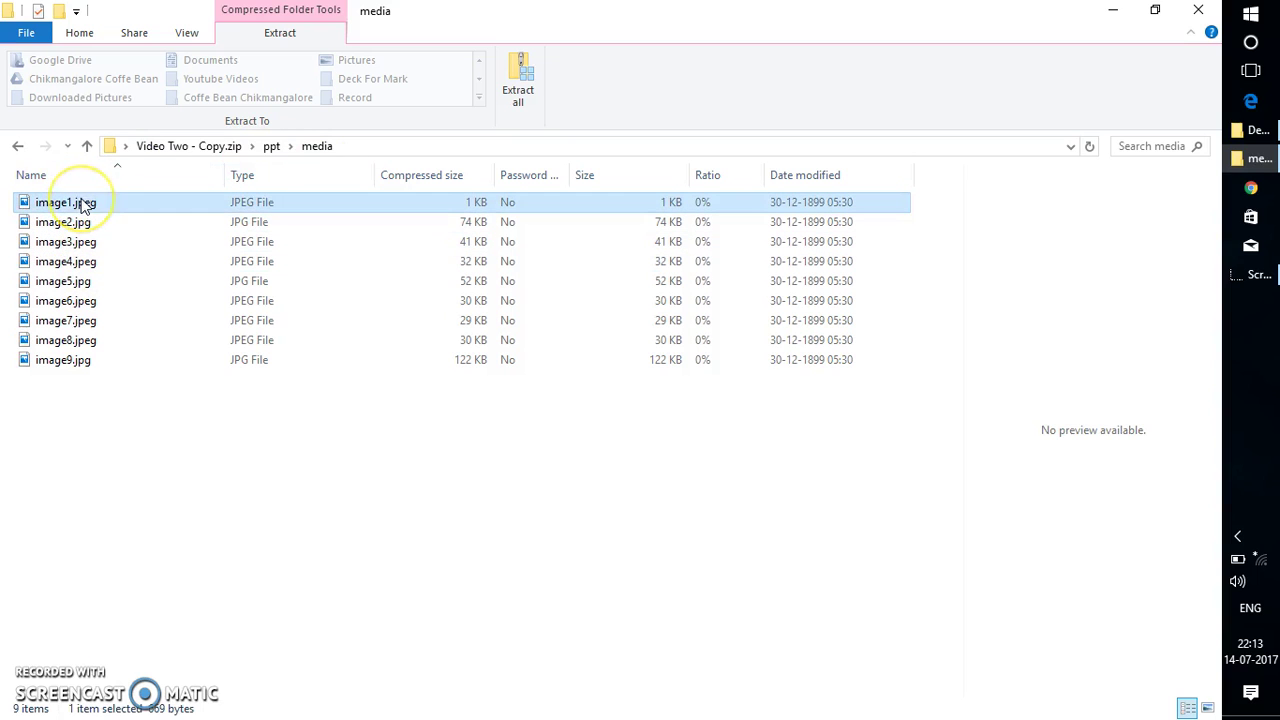
{"action": "double_click", "coordinate": [84, 203]}
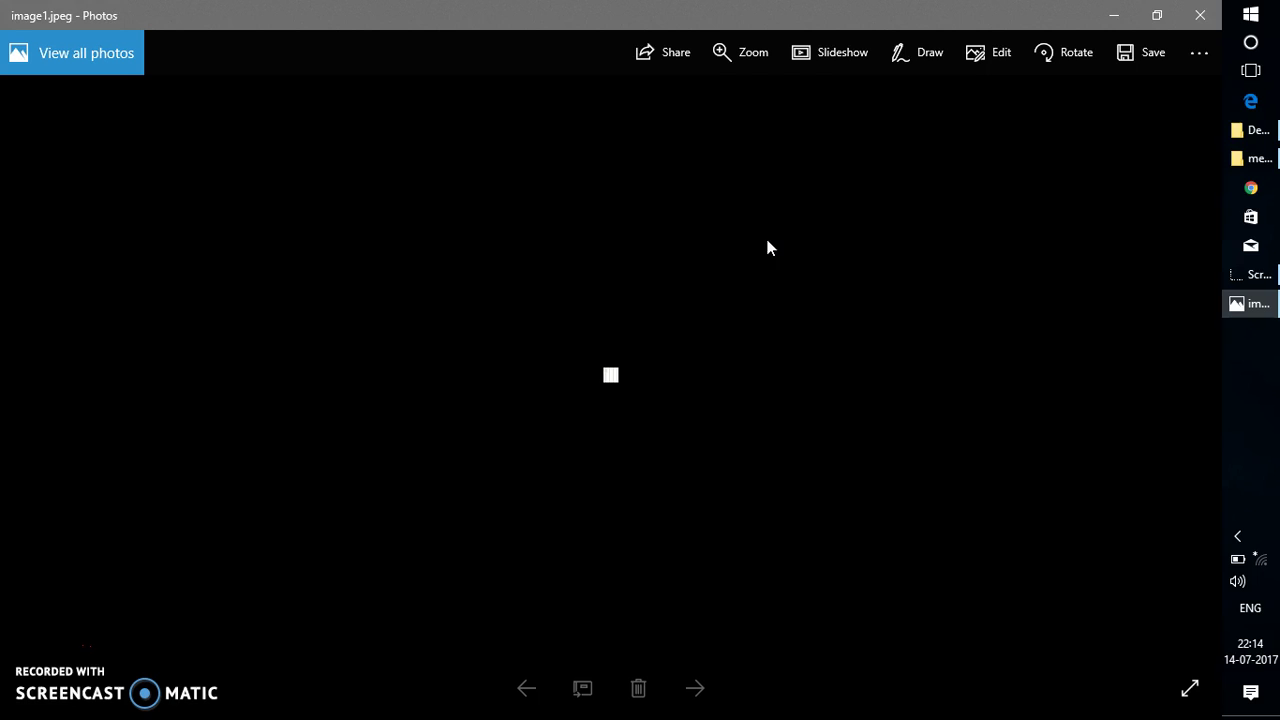
Step: Close image1.jpeg, view the contract photo image3.jpeg, then close Photos
{"action": "left_click", "coordinate": [1208, 17]}
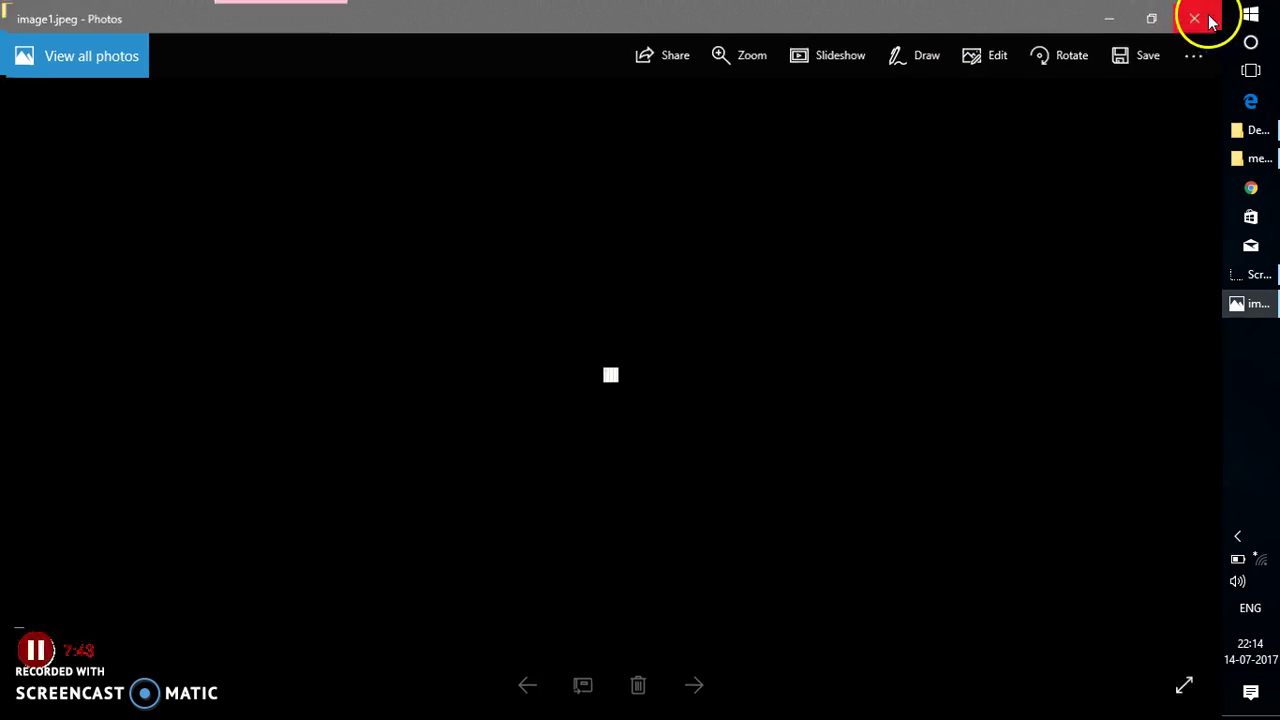
{"action": "double_click", "coordinate": [64, 246]}
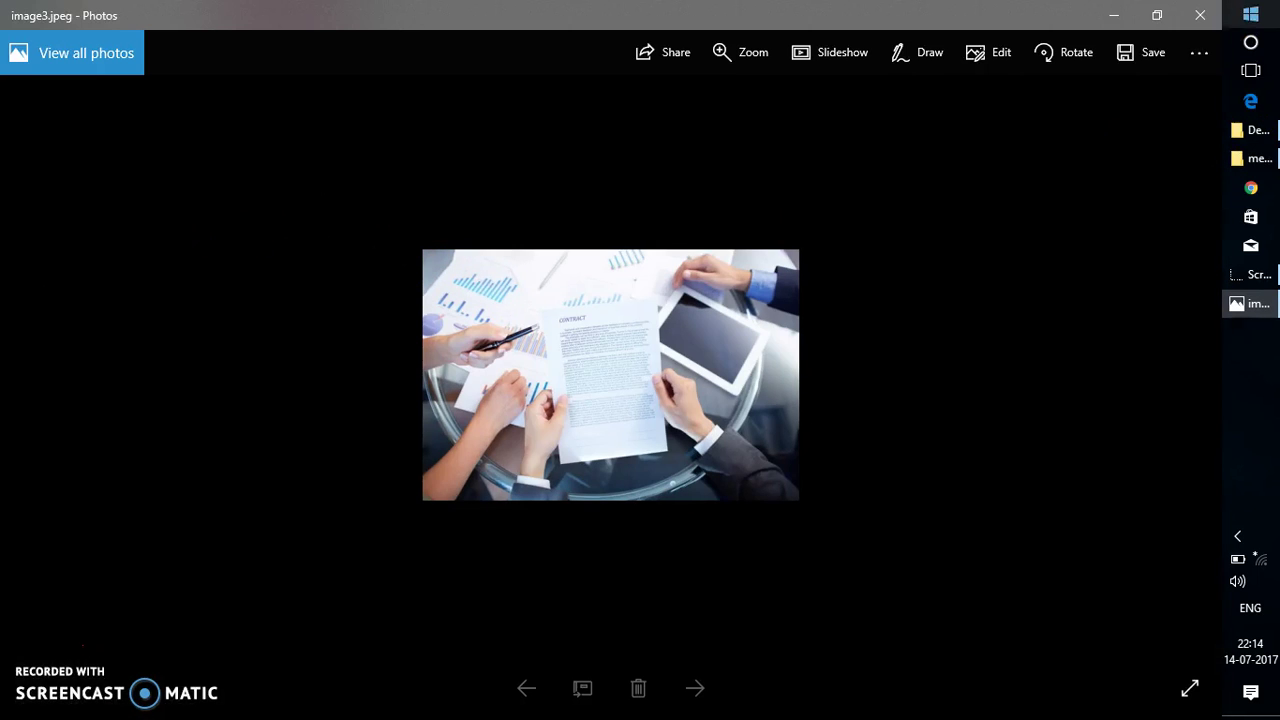
{"action": "left_click", "coordinate": [1200, 15]}
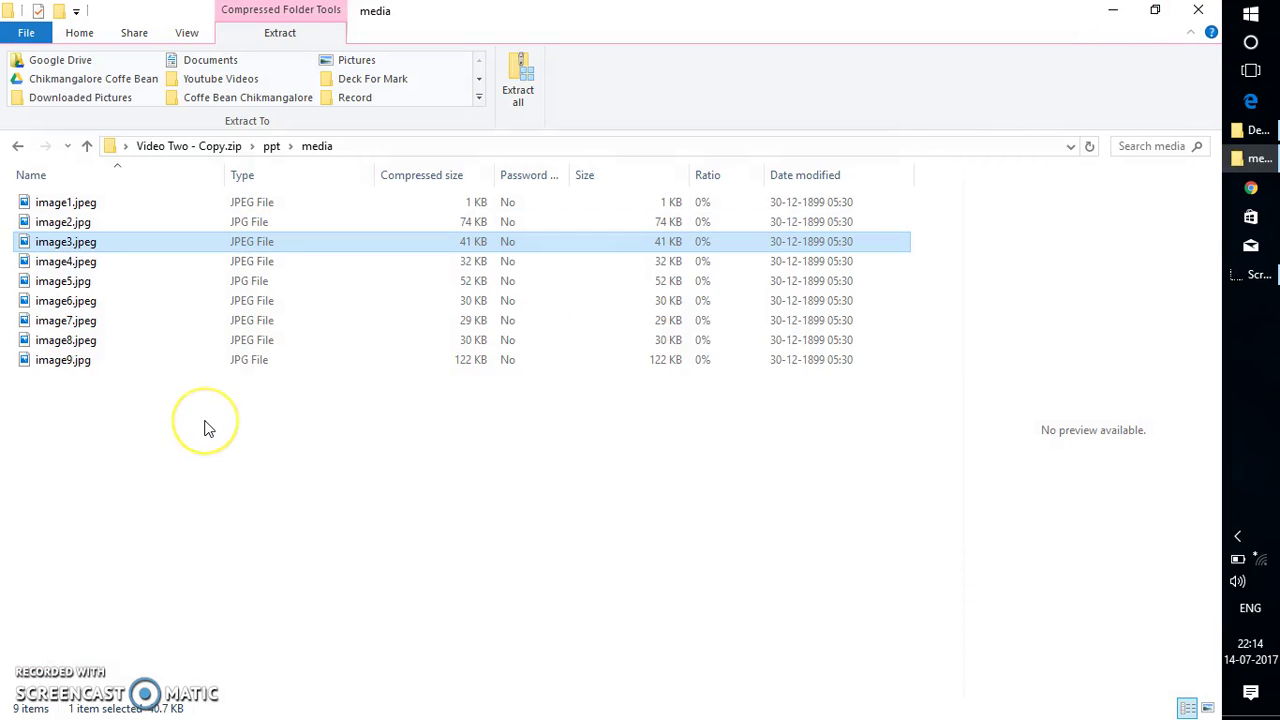